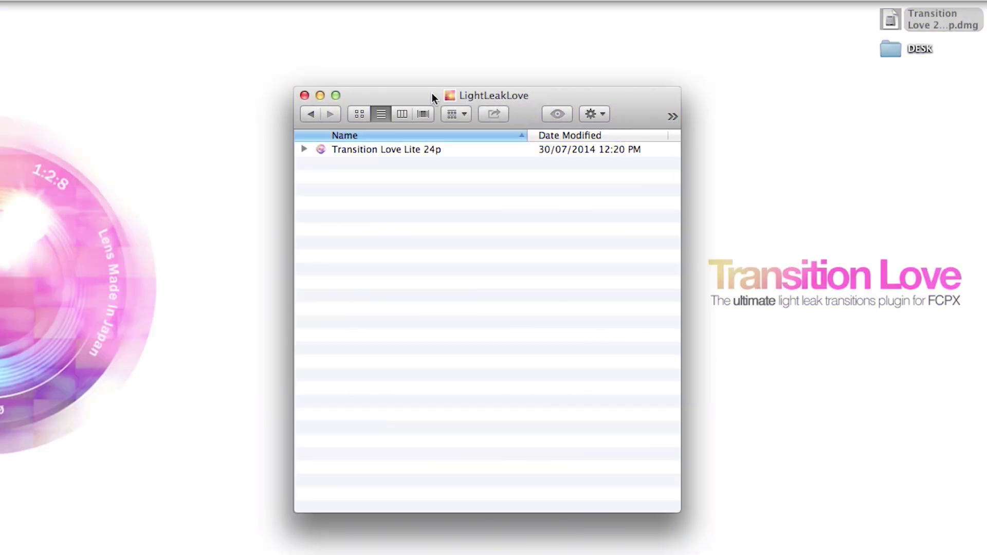
# Show the LightLeakLove transitions (Abduction, Colorgram, Volcano Lite) in the Transitions browser.
pyautogui.click(304, 149)
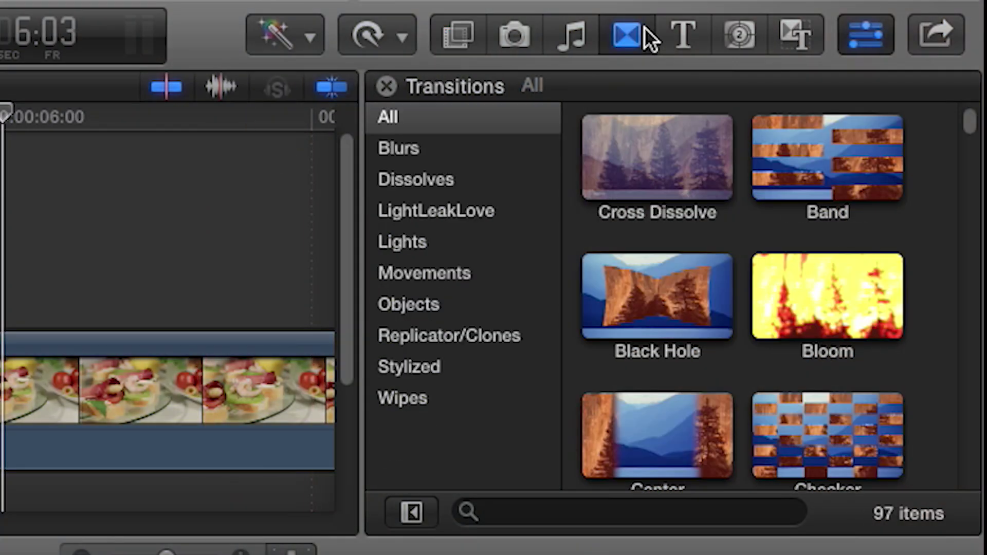
pyautogui.click(453, 213)
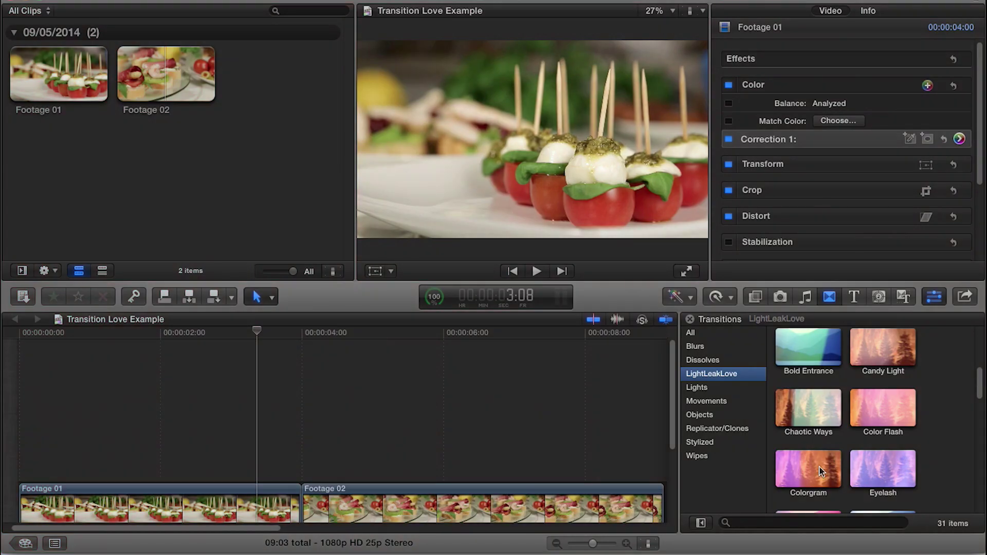
# Place Colorgram between Footage 01 and Footage 02 and play it back.
pyautogui.moveTo(820, 467); pyautogui.dragTo(298, 492)
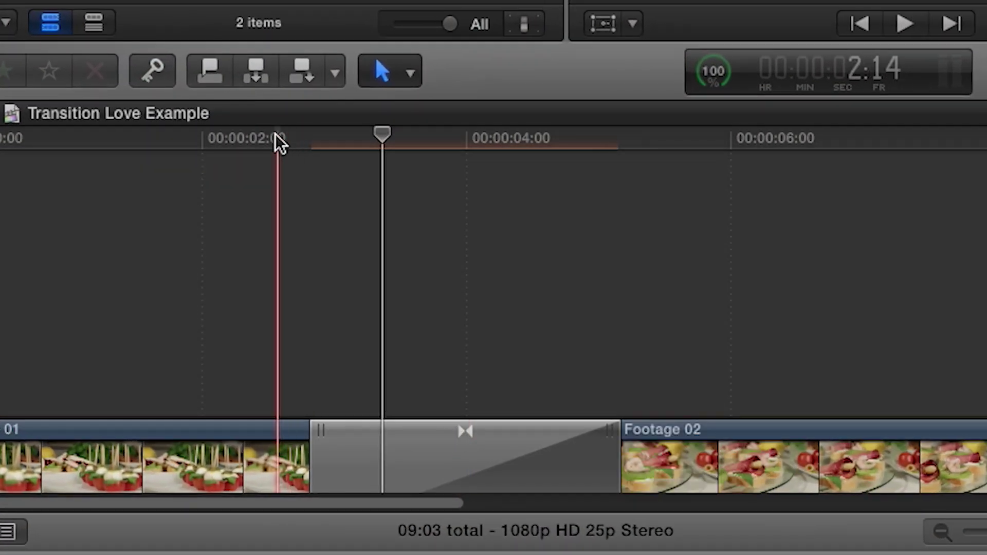
pyautogui.click(204, 332)
pyautogui.press('space')
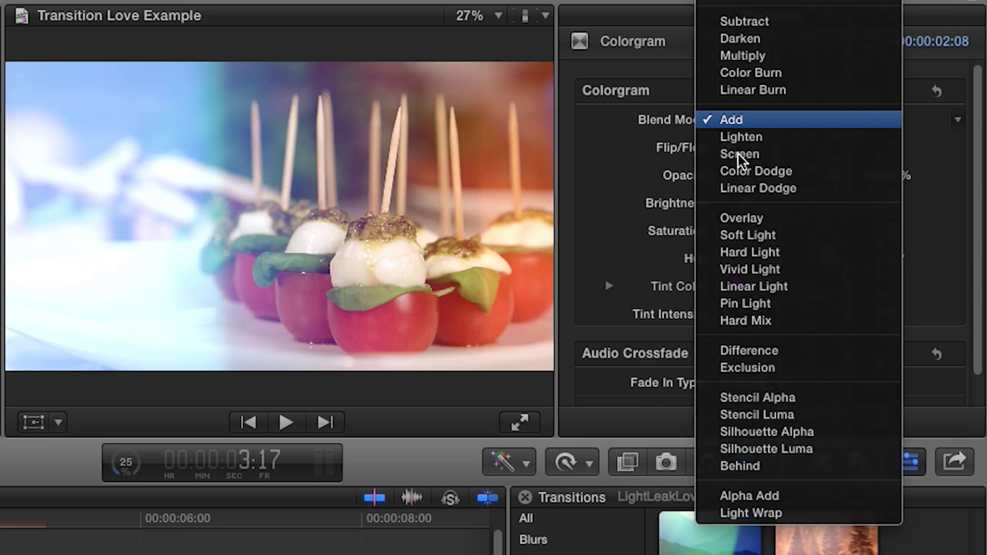
pyautogui.click(738, 171)
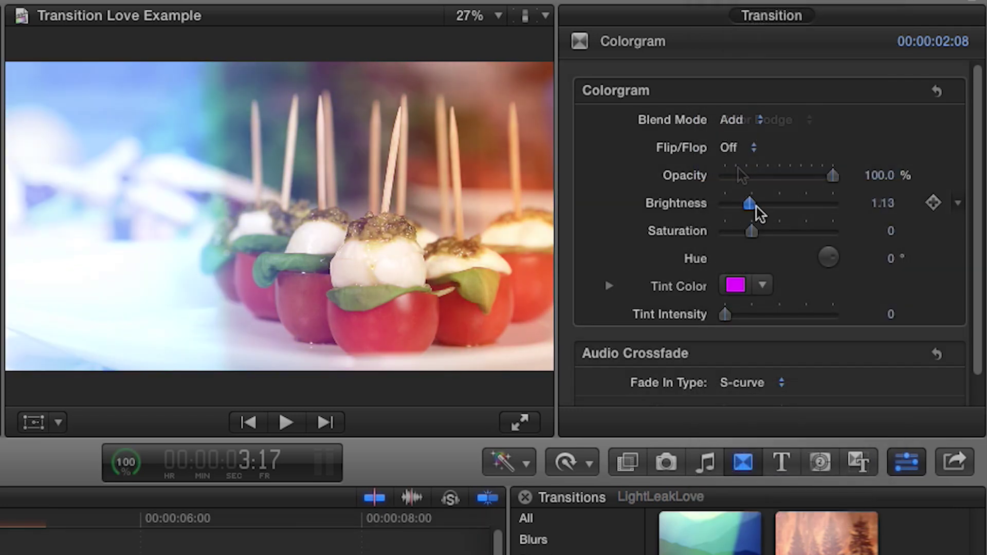
pyautogui.moveTo(756, 210)
pyautogui.mouseDown()
pyautogui.moveTo(815, 209)
pyautogui.moveTo(747, 209)
pyautogui.mouseUp()
pyautogui.moveTo(880, 258); pyautogui.dragTo(941, 258)
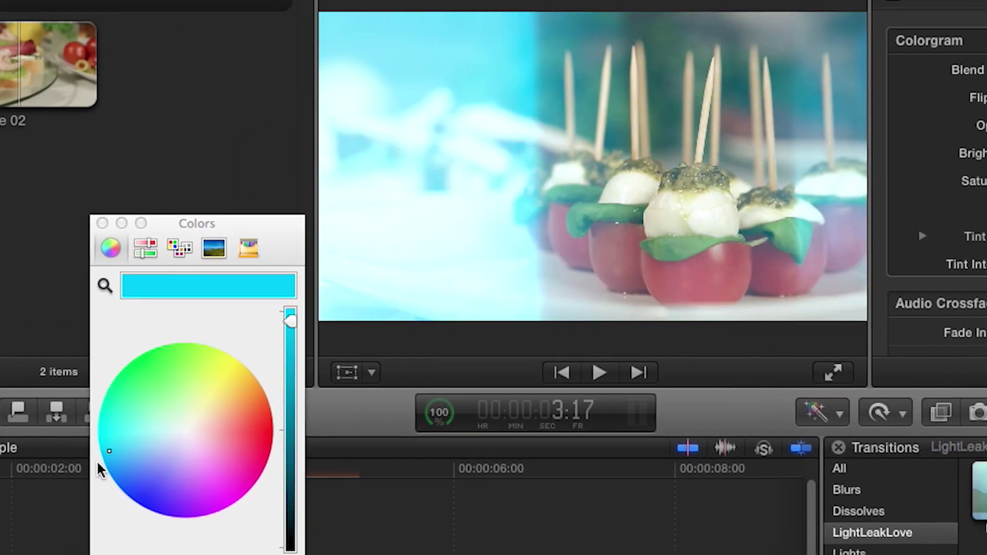
pyautogui.moveTo(99, 471)
pyautogui.mouseDown()
pyautogui.moveTo(175, 516)
pyautogui.moveTo(244, 497)
pyautogui.moveTo(247, 454)
pyautogui.moveTo(248, 471)
pyautogui.mouseUp()
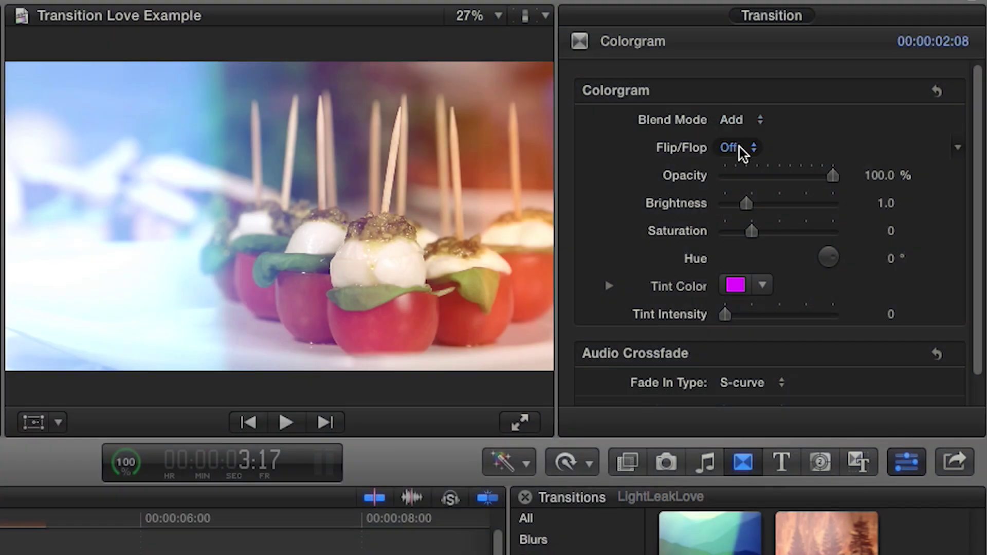
# Set the Colorgram transition's Flip/Flop option to Flop.
pyautogui.click(739, 145)
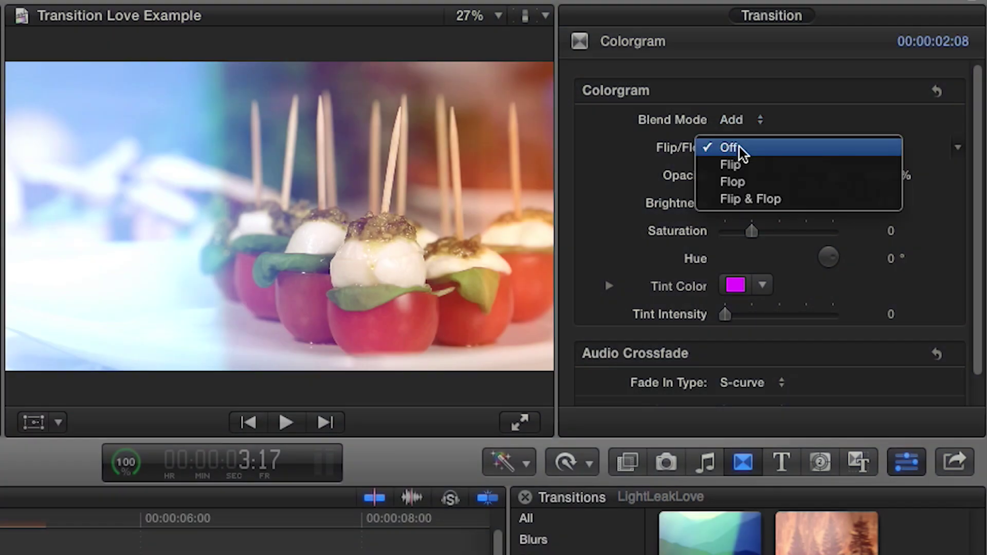
pyautogui.click(743, 183)
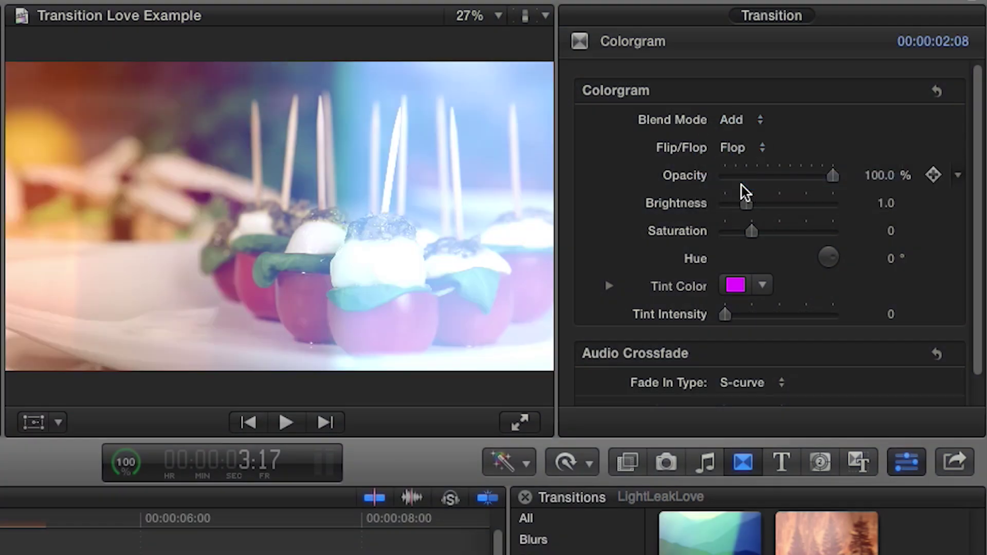